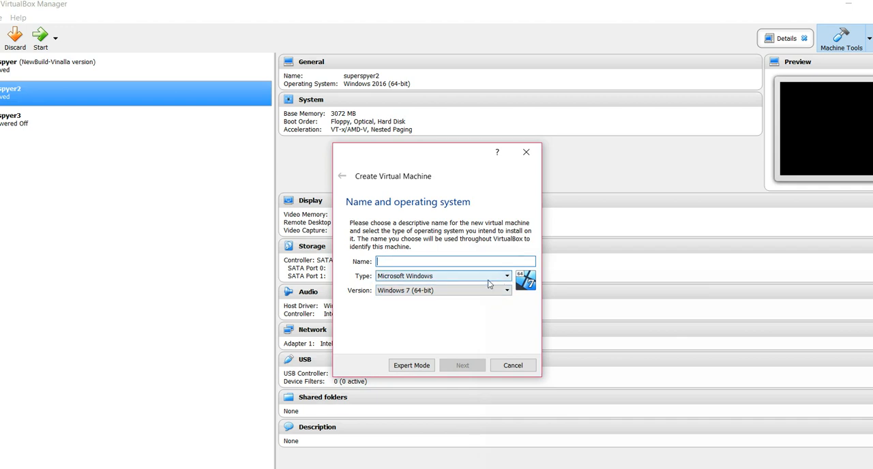
Set the new virtual machine's version to Windows 2016 (64-bit), name it test2016, and continue to the memory settings
left_click(497, 290)
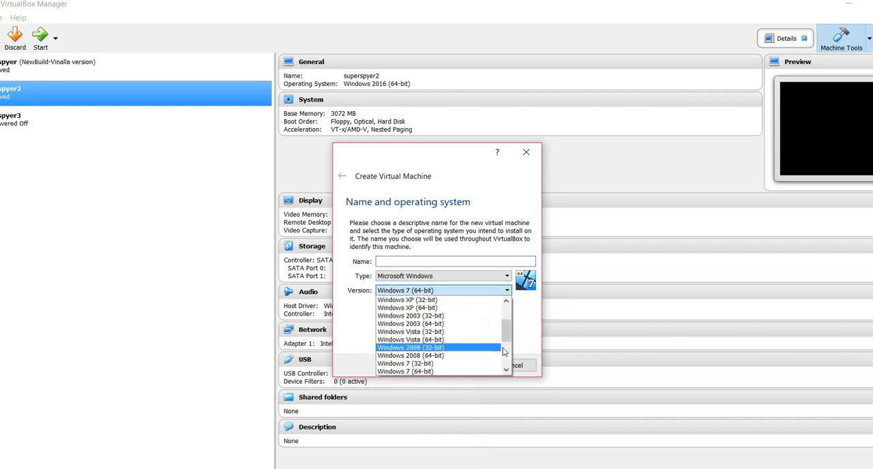
left_click(507, 355)
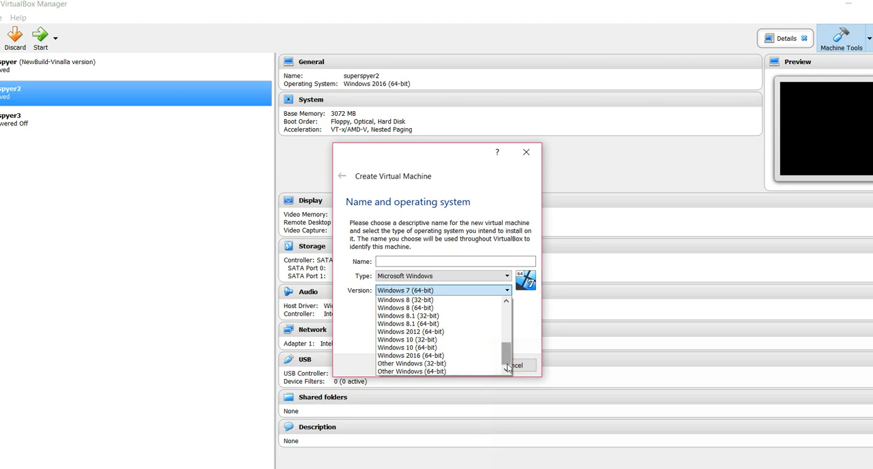
left_click(473, 357)
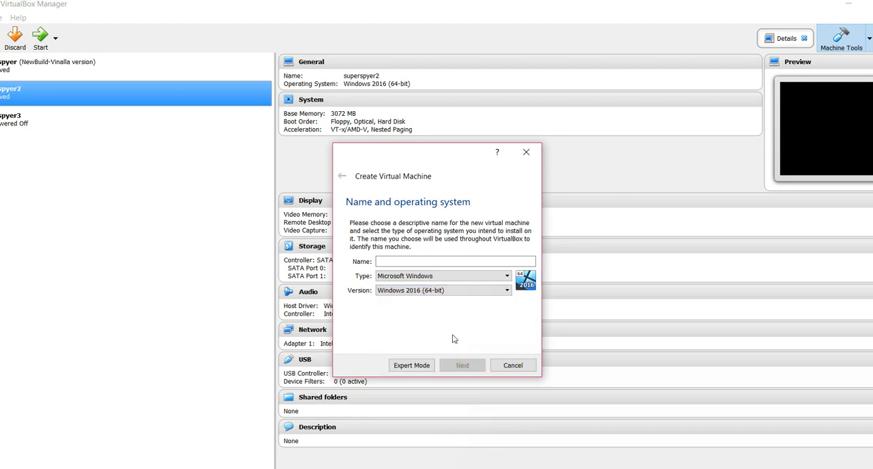
left_click(443, 260)
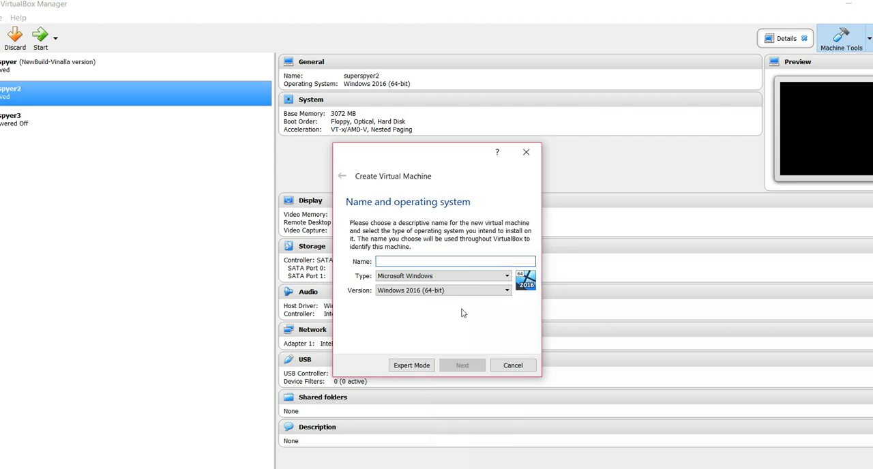
left_click(443, 260)
type("test2016")
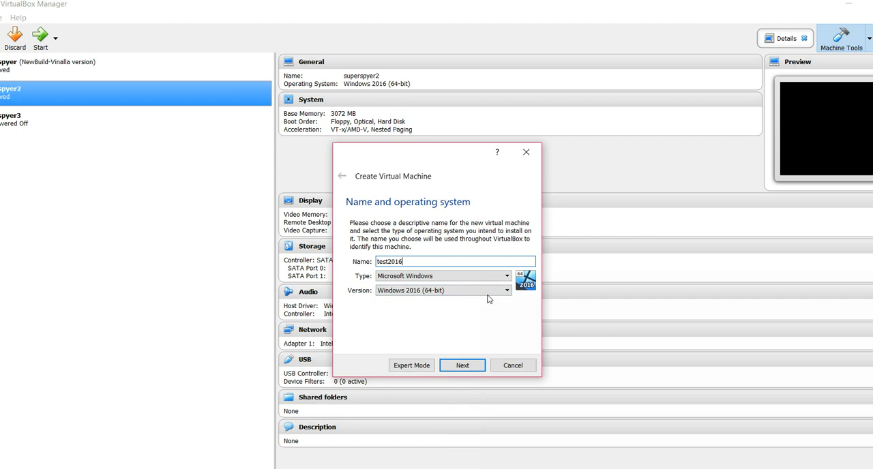
left_click(502, 319)
left_click(467, 365)
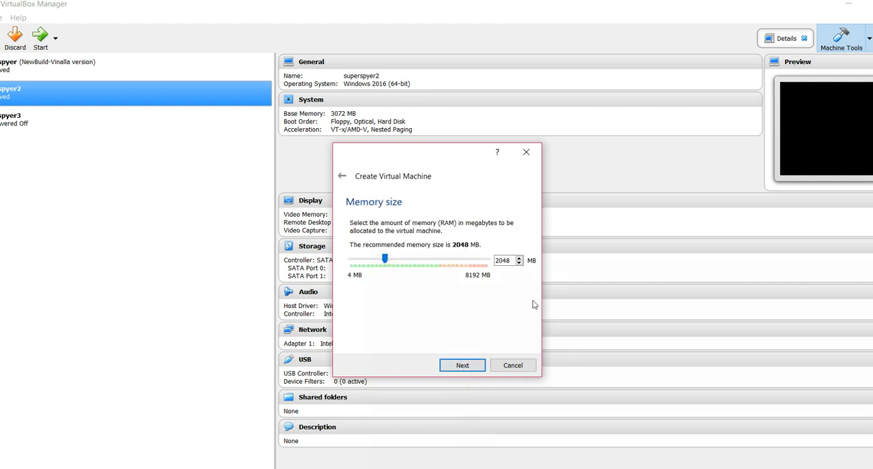
Accept the 2048 MB memory size and choose to create a virtual hard disk now
left_click(474, 275)
left_click(457, 364)
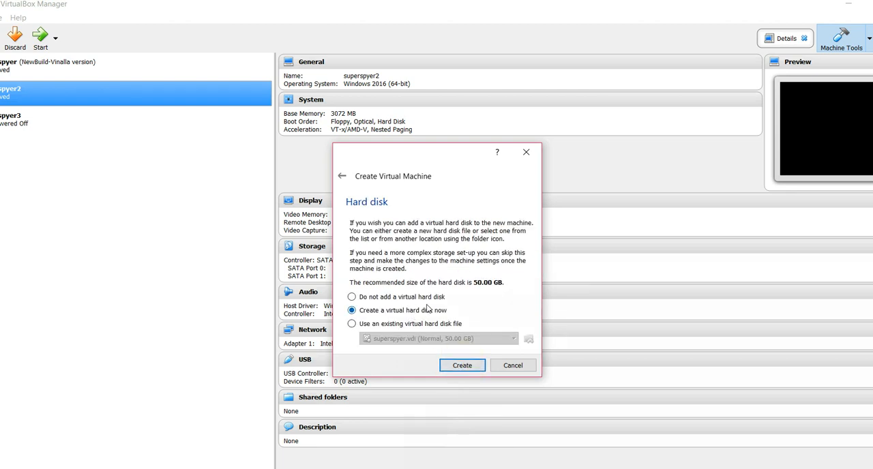
left_click(406, 311)
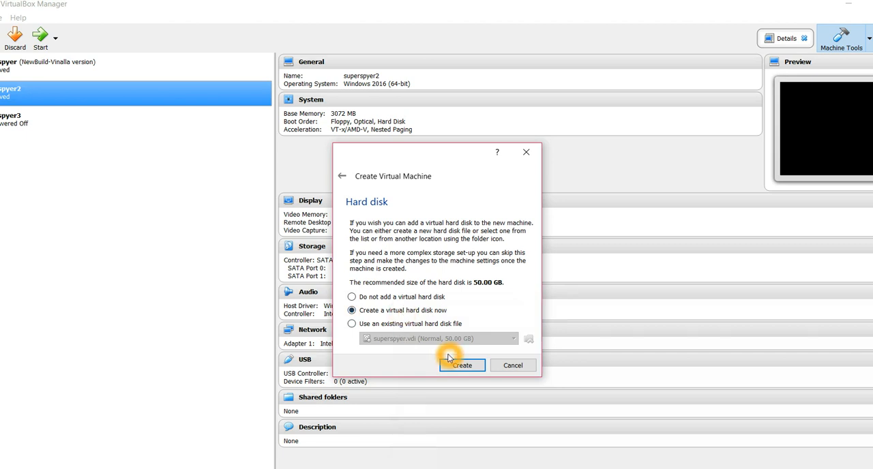
left_click(463, 372)
left_click(391, 304)
left_click(395, 300)
left_click(430, 305)
left_click(412, 304)
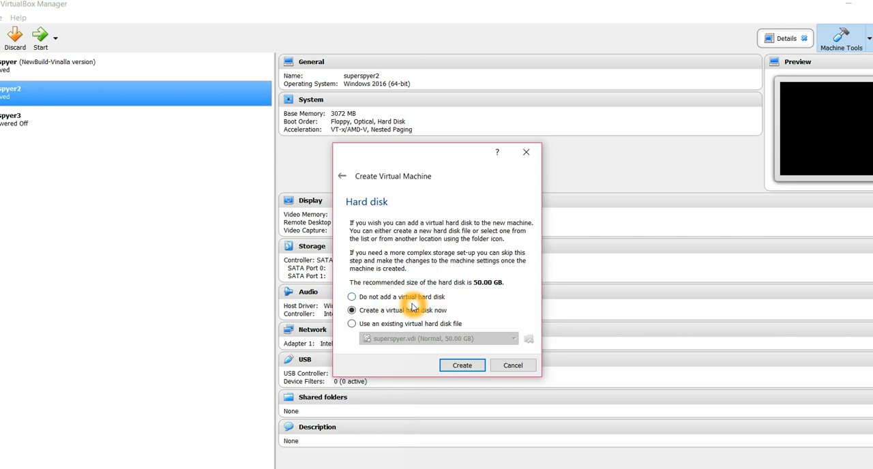
left_click(442, 332)
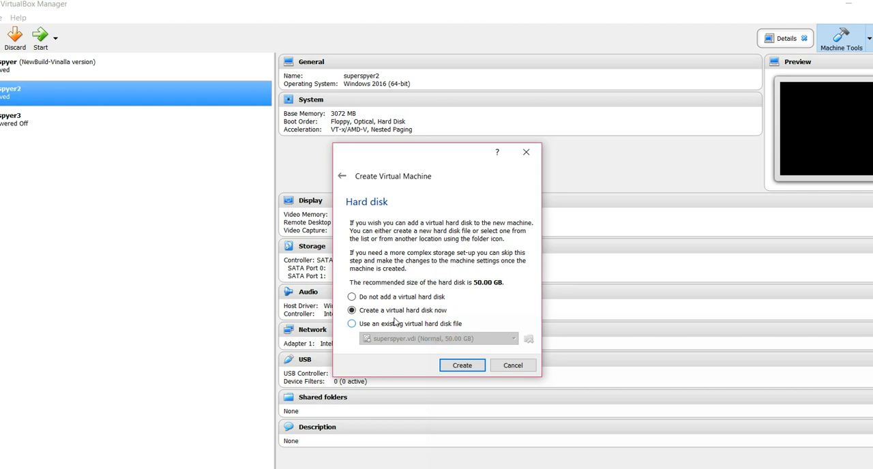
left_click(444, 323)
left_click(451, 369)
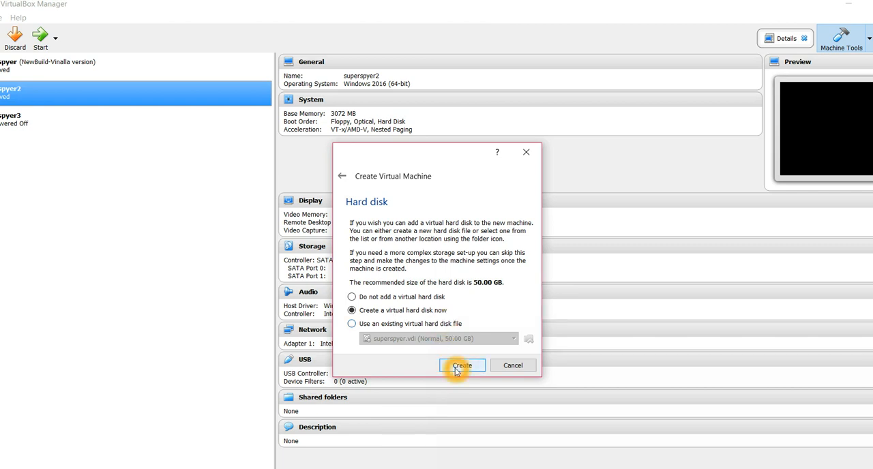
left_click(456, 369)
Set the hard disk file type to VMDK (Virtual Machine Disk) and continue to the storage options
left_click(394, 267)
left_click(381, 284)
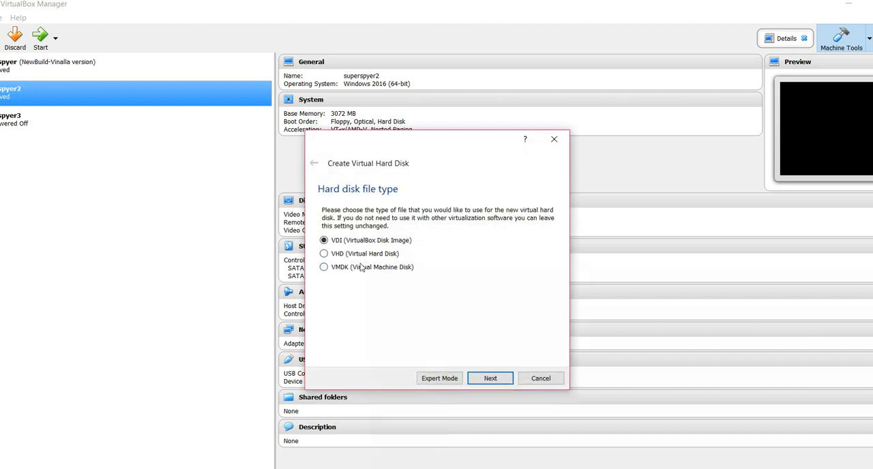
left_click(400, 250)
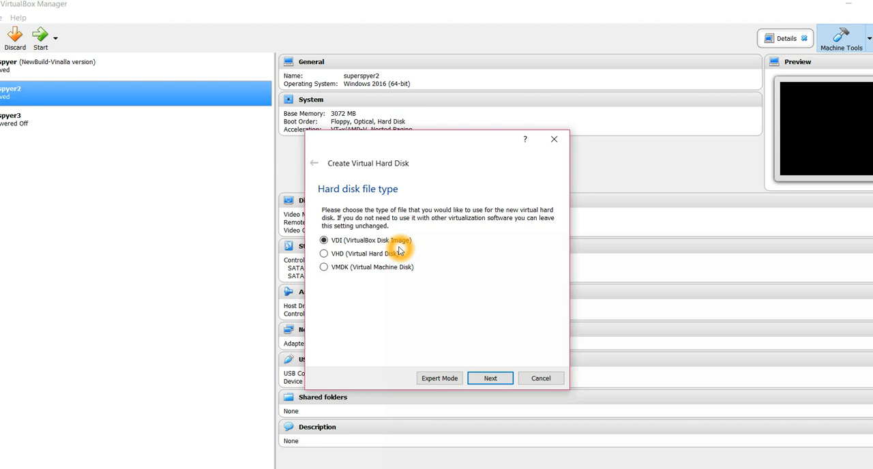
left_click(345, 248)
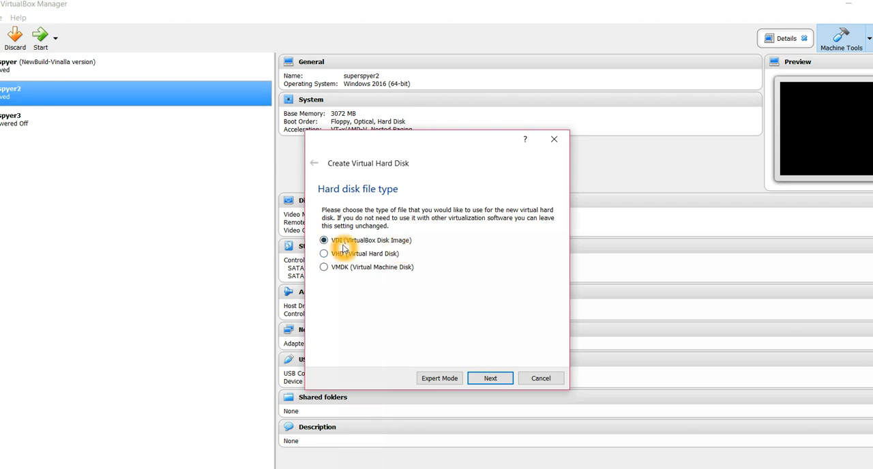
left_click(322, 260)
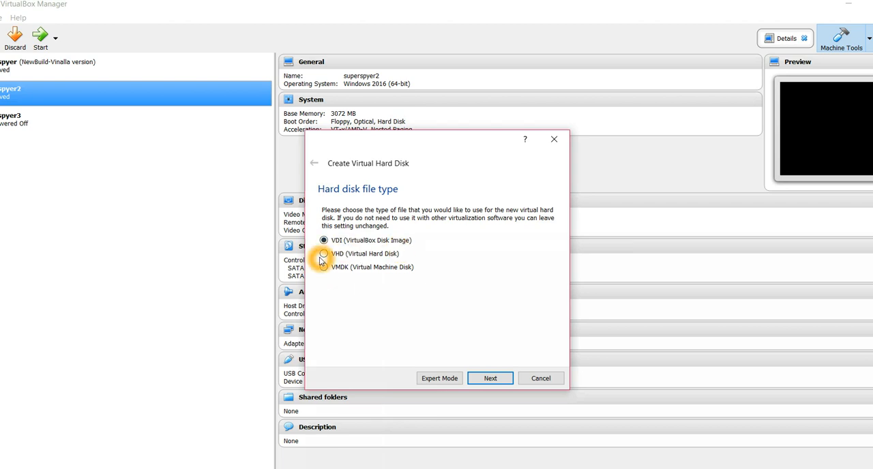
left_click(334, 278)
left_click(329, 273)
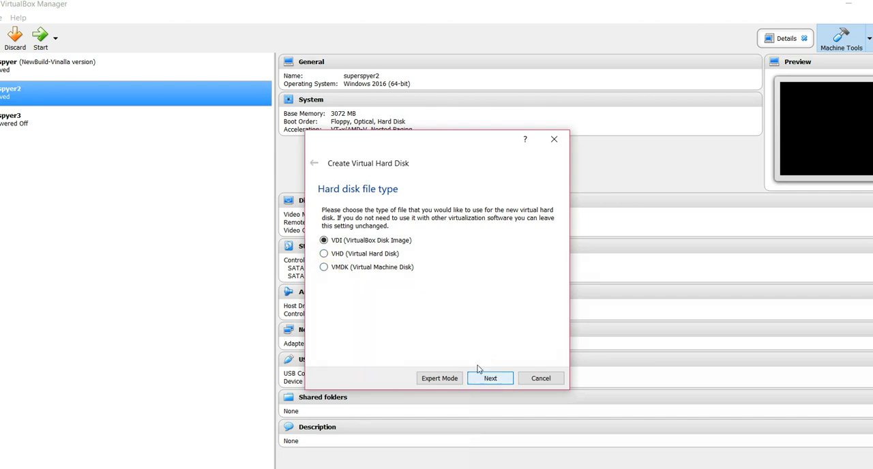
left_click(363, 267)
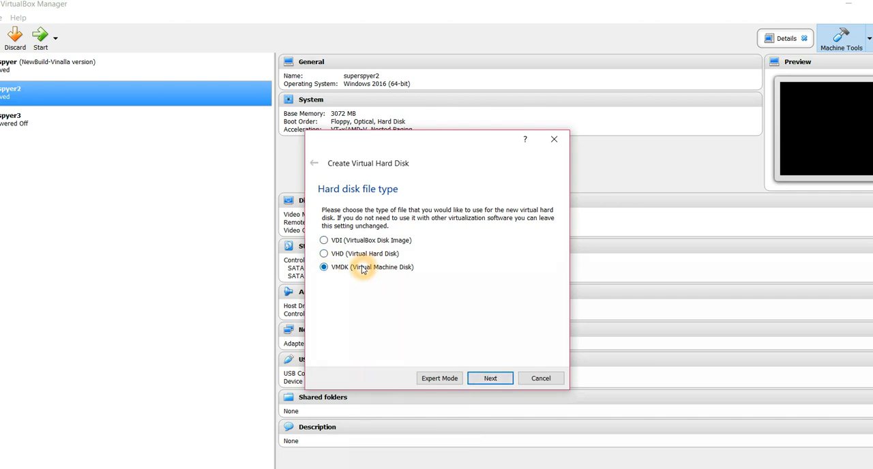
left_click(502, 380)
Make the virtual hard disk dynamically allocated without splitting it into files, and continue to its location and size
left_click(425, 366)
left_click(360, 325)
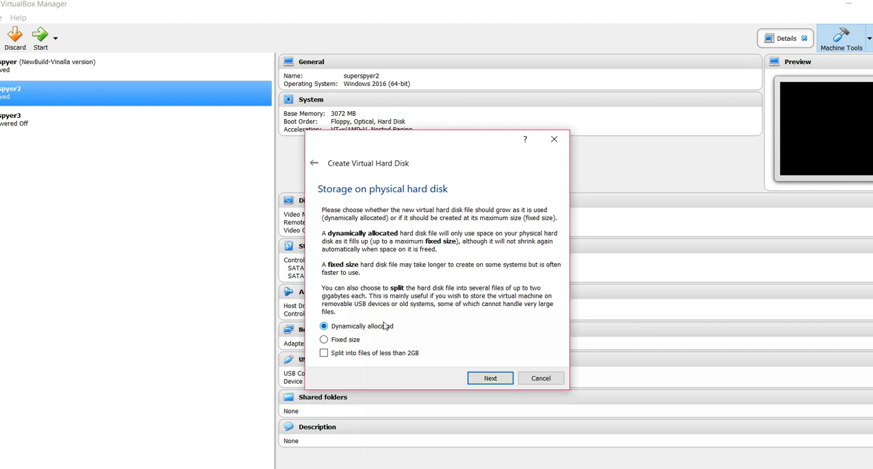
left_click(404, 334)
left_click(359, 346)
left_click(431, 312)
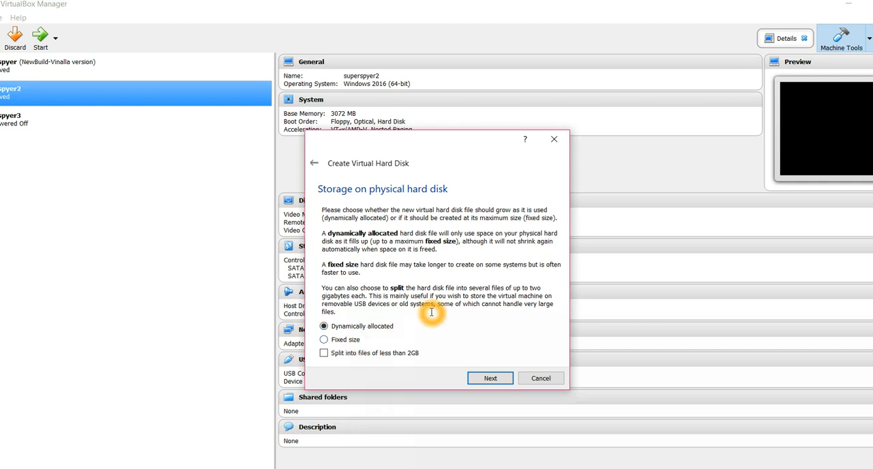
left_click(494, 333)
left_click(436, 325)
left_click(403, 322)
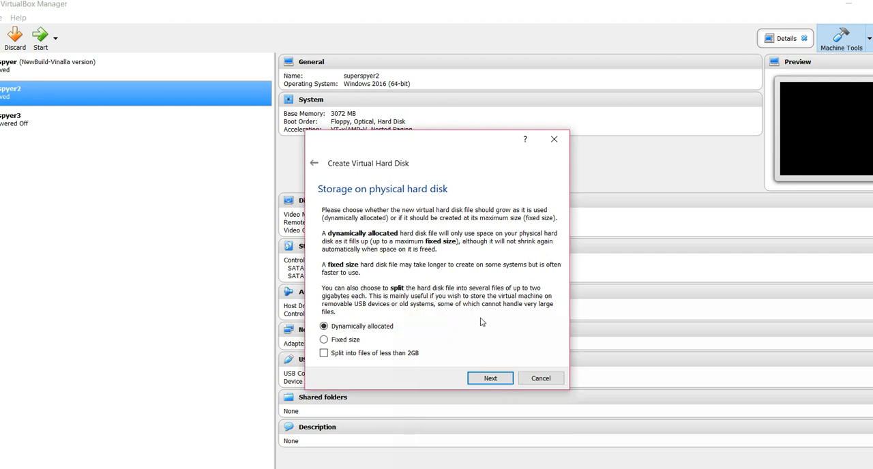
left_click(488, 337)
left_click(490, 380)
left_click(489, 380)
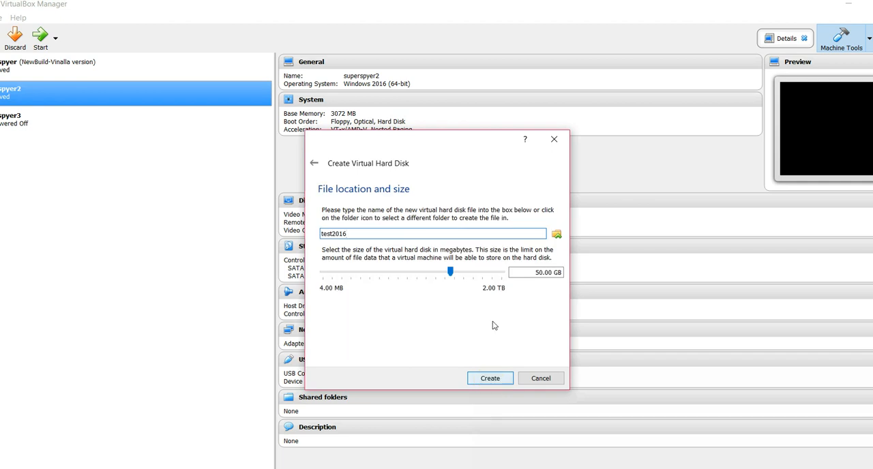
Set the virtual hard disk size to 25.00 GB and create the test2016 machine
left_click(413, 276)
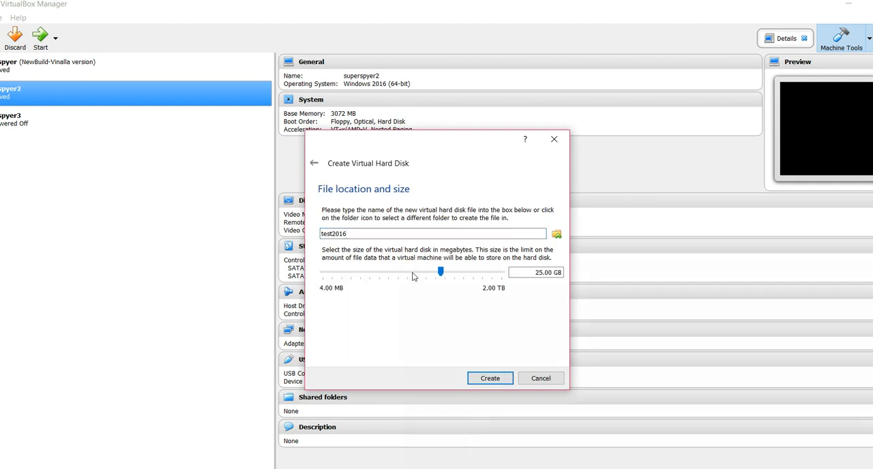
left_click(507, 377)
left_click(507, 378)
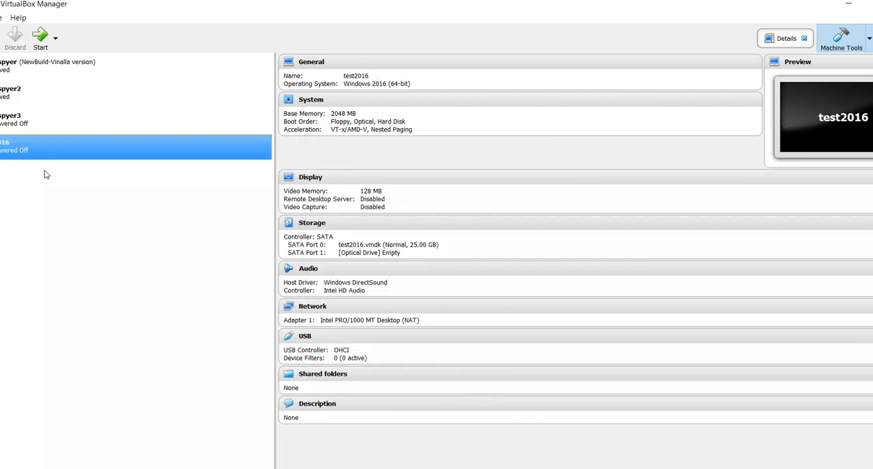
Start the test2016 virtual machine to reach its start-up disk selection
right_click(84, 140)
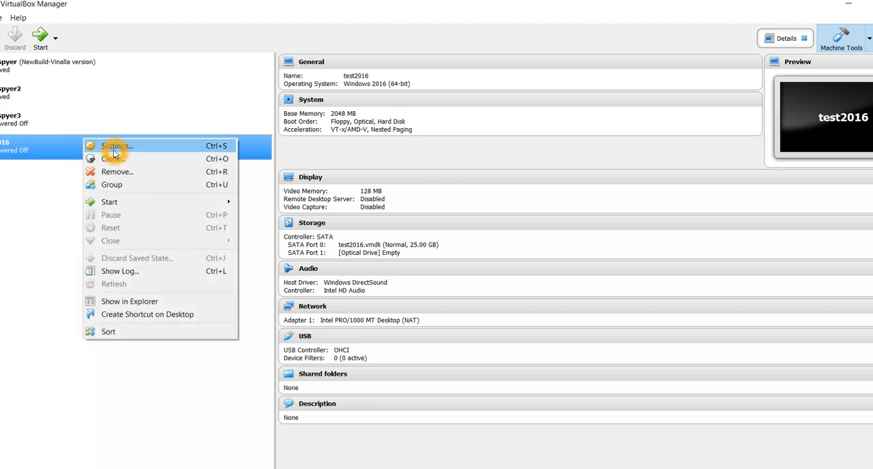
left_click(114, 147)
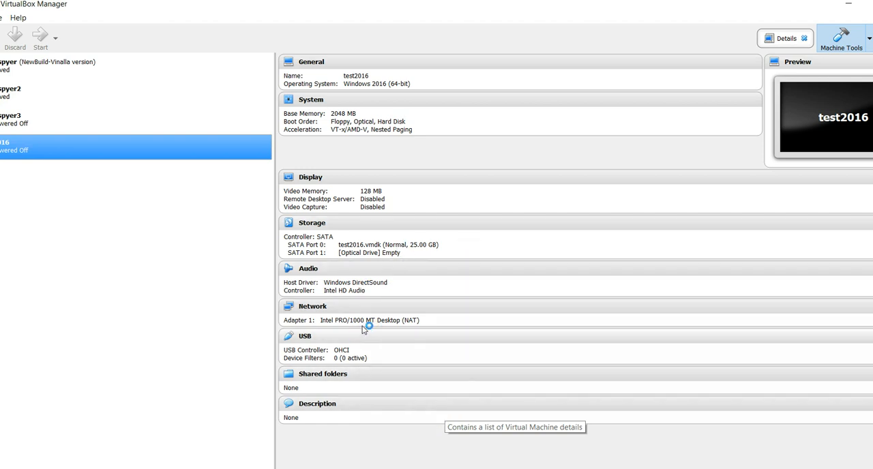
left_click(336, 351)
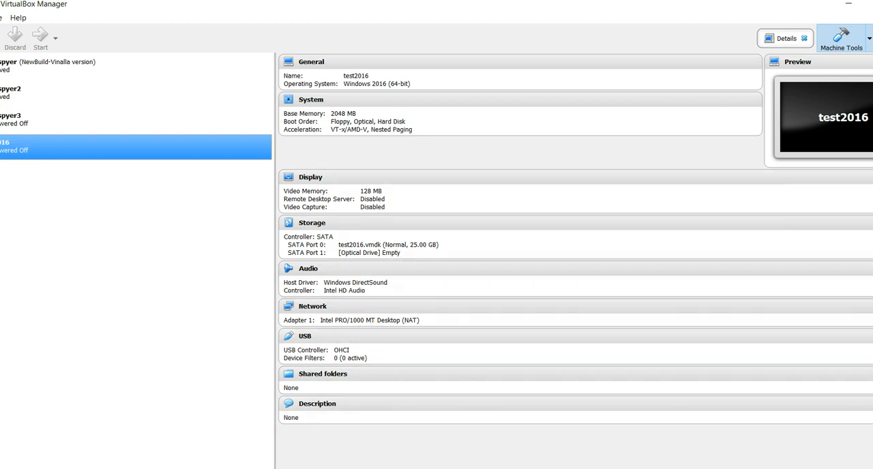
left_click(278, 468)
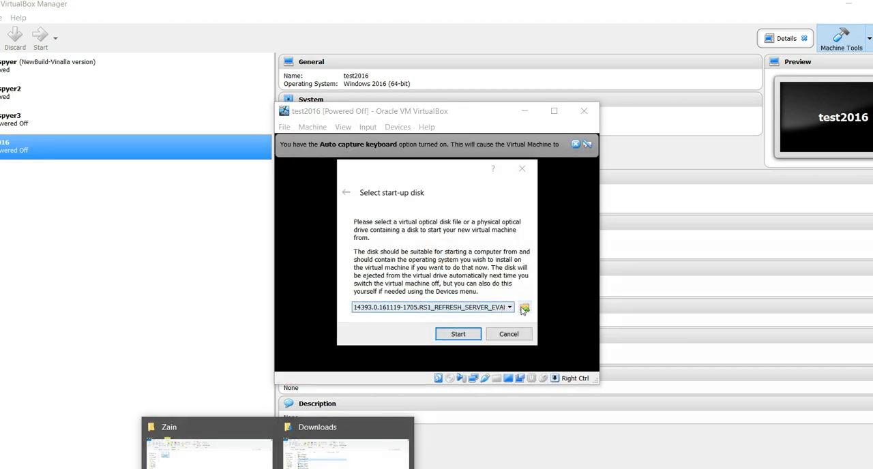
Select the 14393.0.161119-1705.RS1_REFRESH_SERVER image as the start-up disk and boot the virtual machine from it
left_click(525, 309)
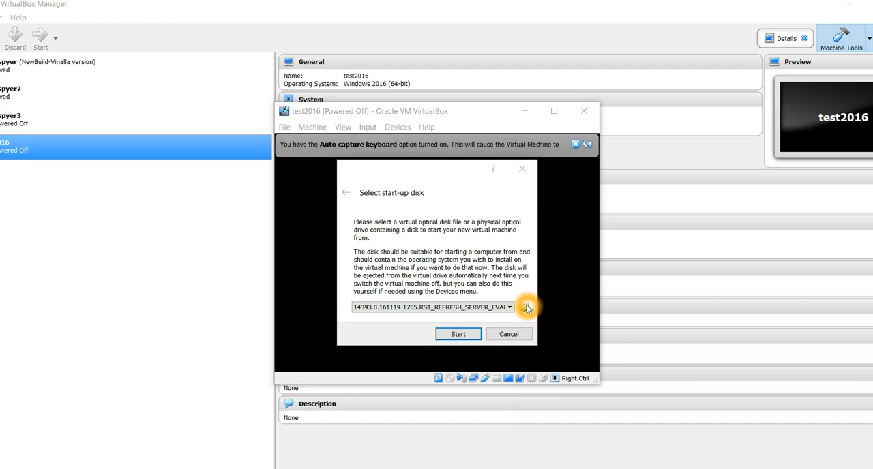
double_click(532, 249)
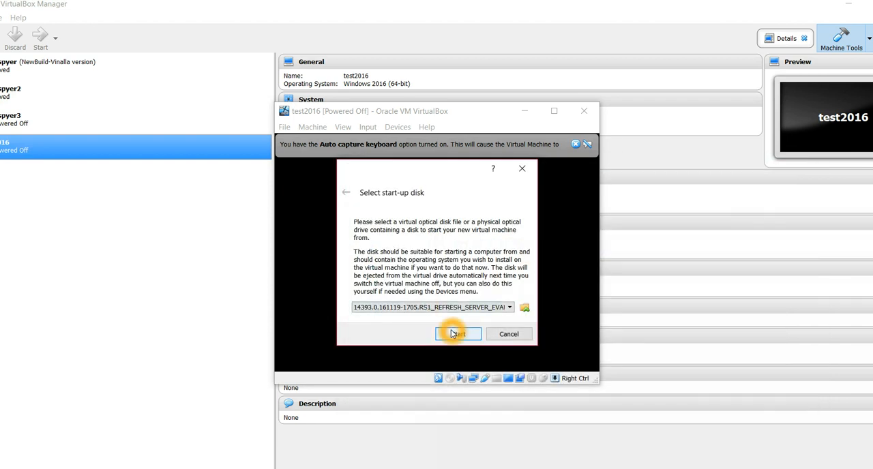
left_click(457, 335)
left_click(490, 278)
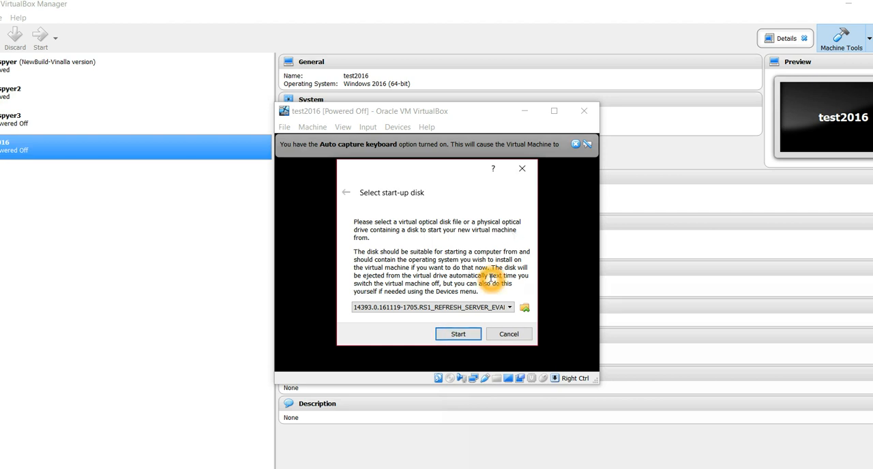
left_click(471, 337)
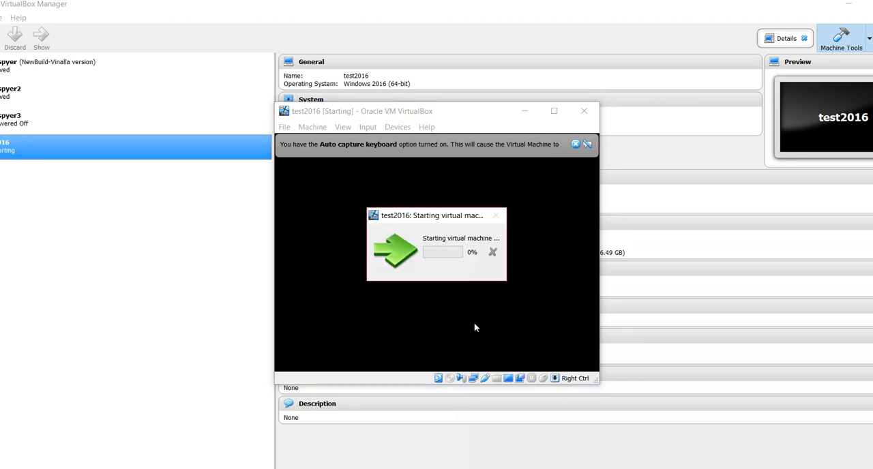
left_click(480, 313)
left_click(537, 234)
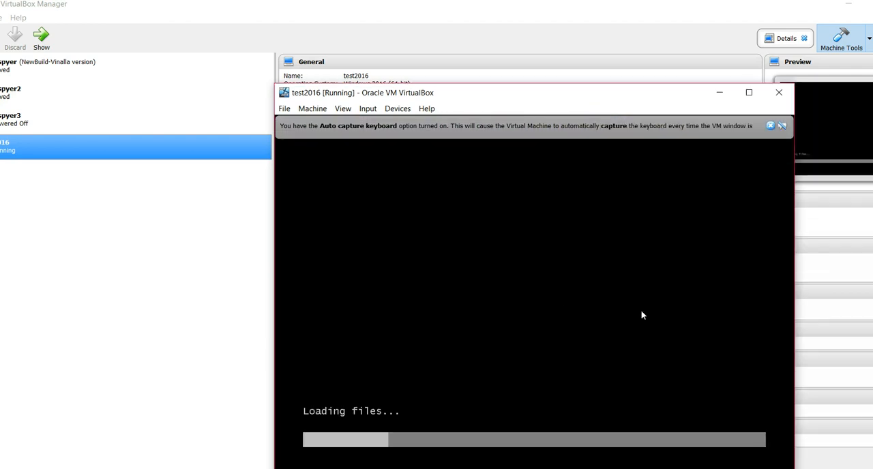
Move the running test2016 window so that its whole display fits on screen
left_click(562, 124)
left_click(567, 93)
left_click_drag(566, 93, 393, 40)
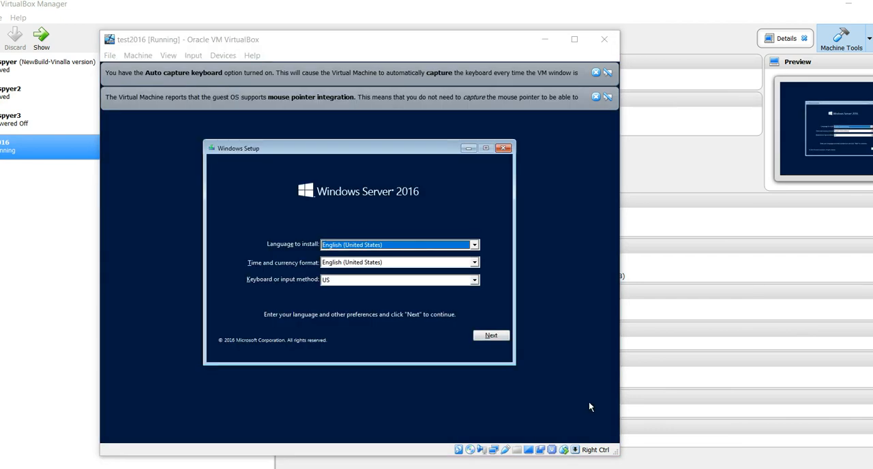
Set the time and currency format to English (United Kingdom), keep English (United States) as the installation language, and start the Windows Server 2016 installation
left_click(474, 247)
left_click(475, 249)
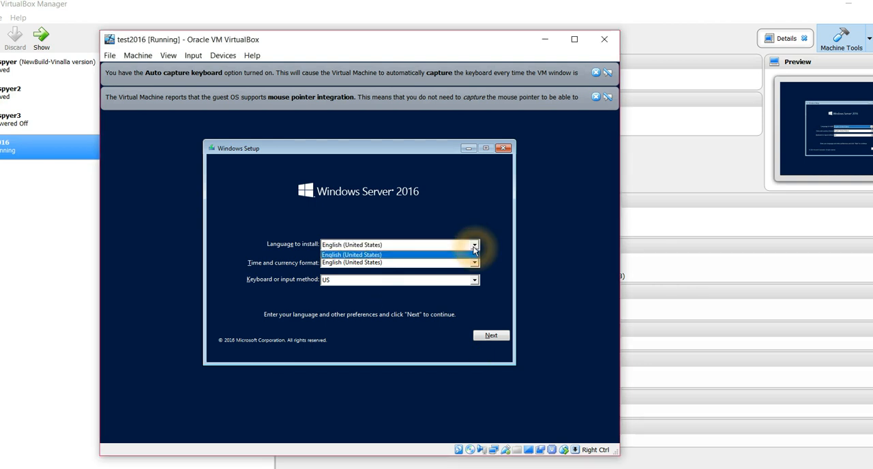
left_click(477, 243)
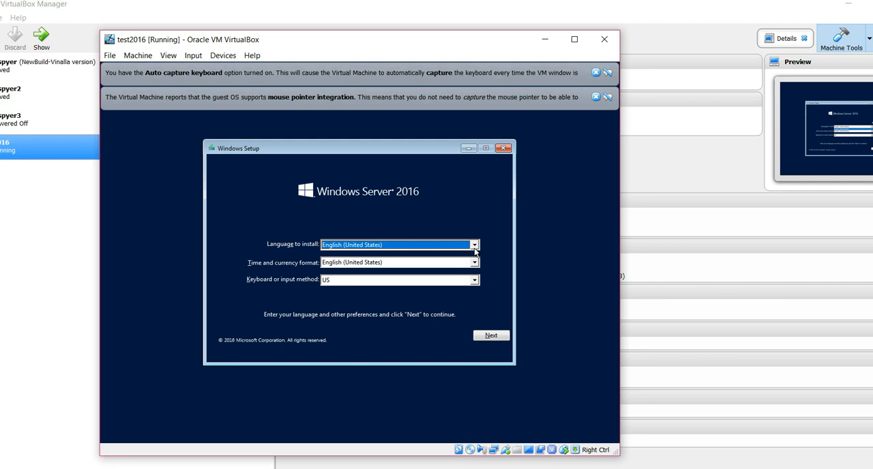
left_click(476, 272)
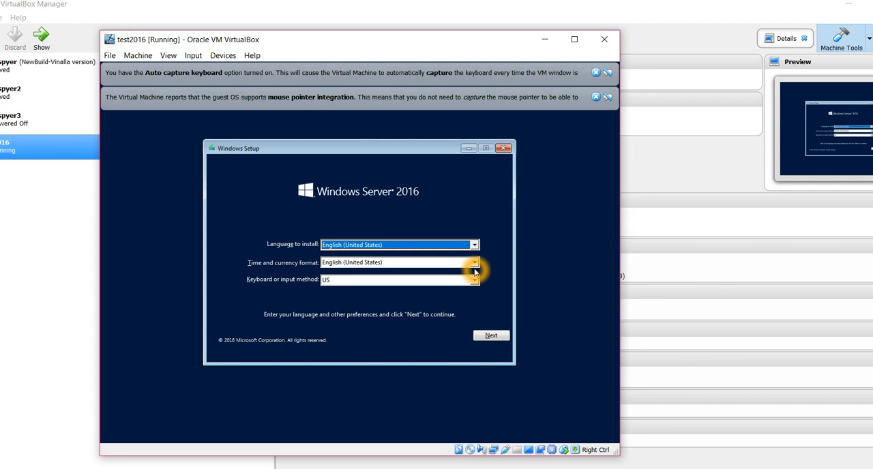
left_click(476, 268)
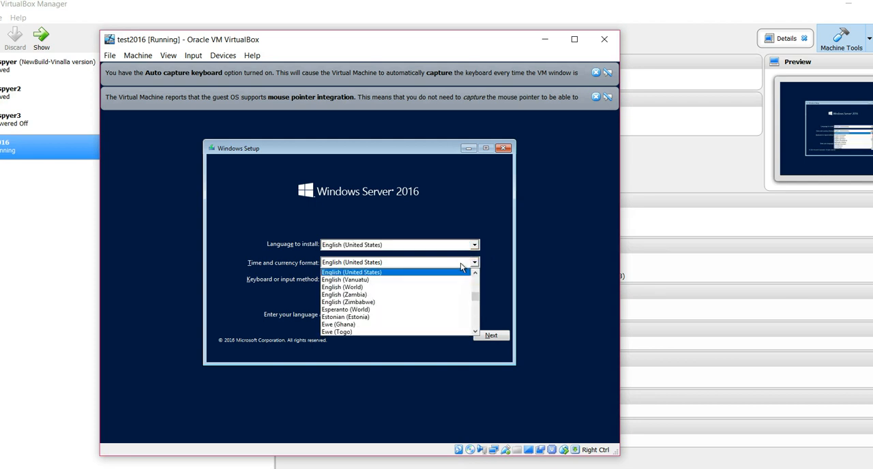
left_click(475, 266)
key("Up")
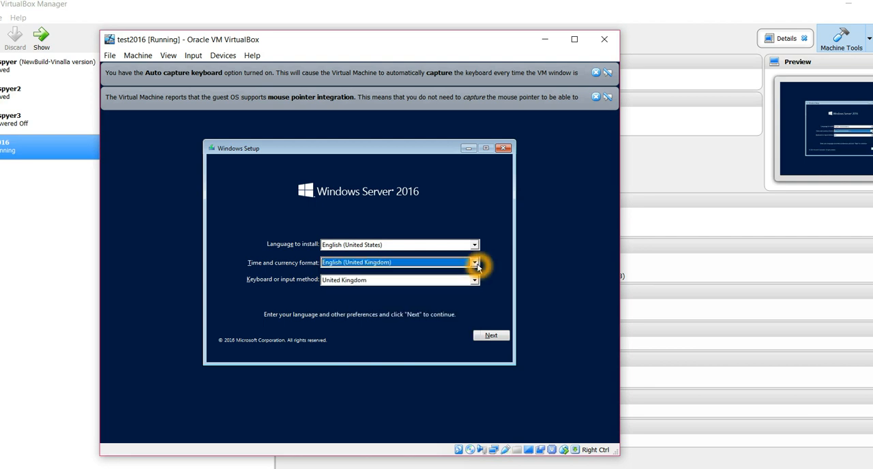
left_click(494, 337)
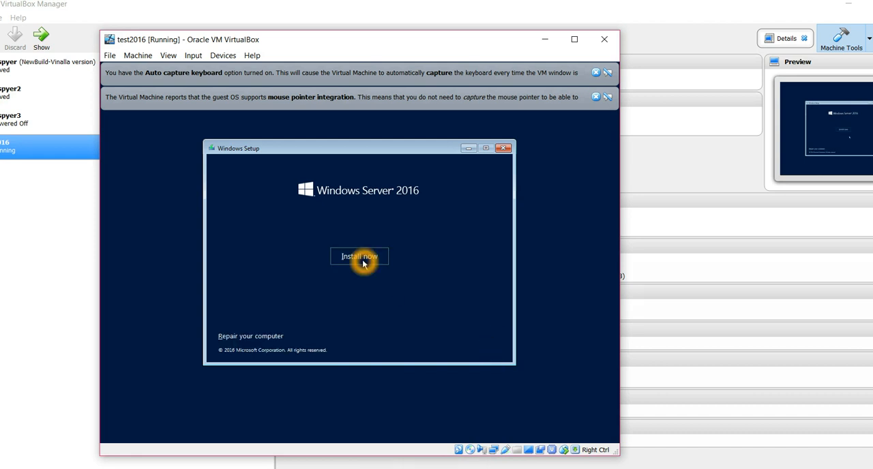
left_click(363, 263)
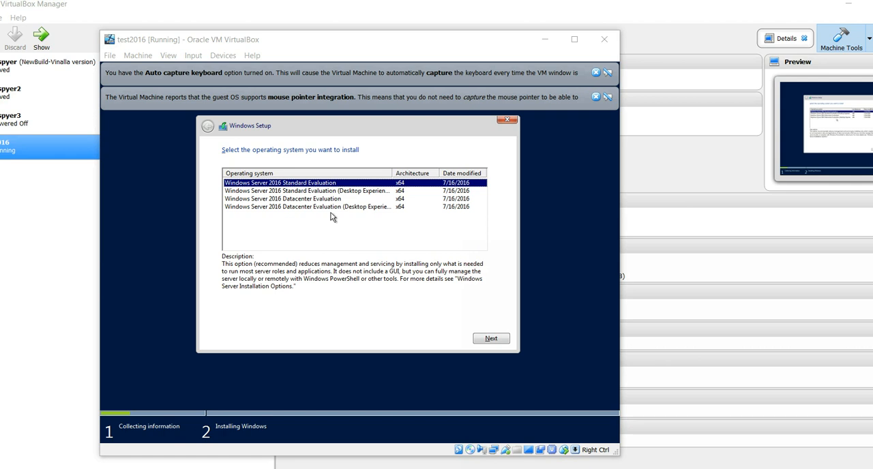
Choose Windows Server 2016 Standard Evaluation (Desktop Experience) as the operating system to install and continue
left_click(321, 189)
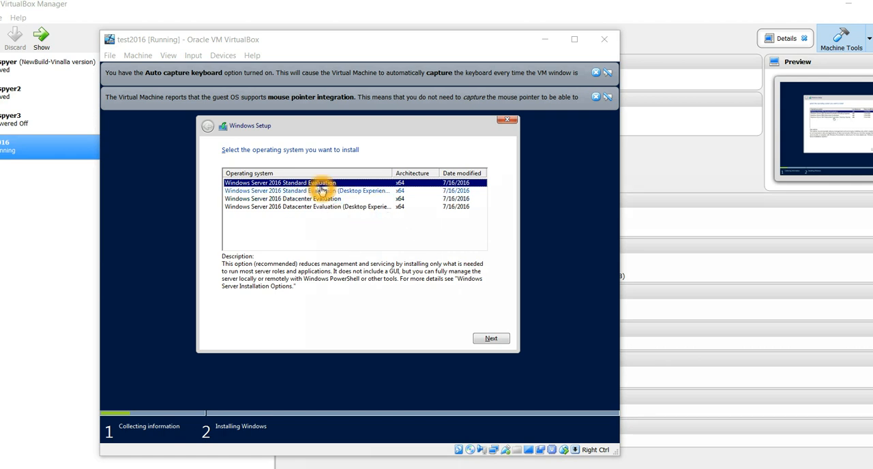
left_click(372, 212)
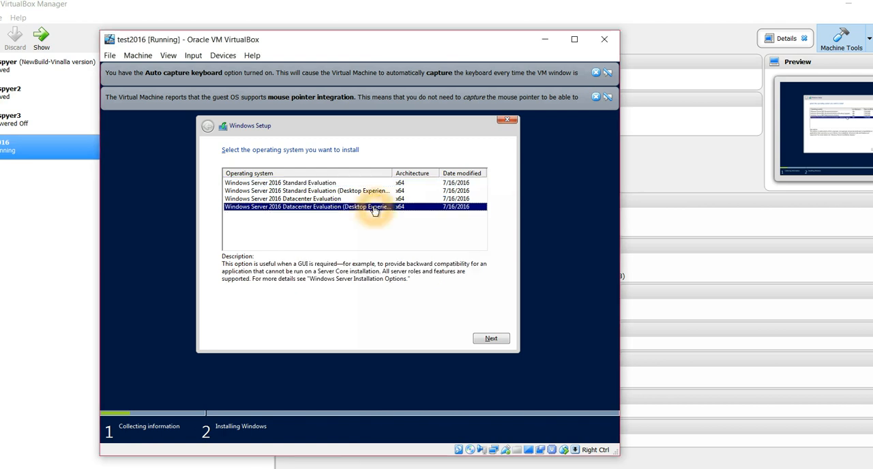
left_click(346, 185)
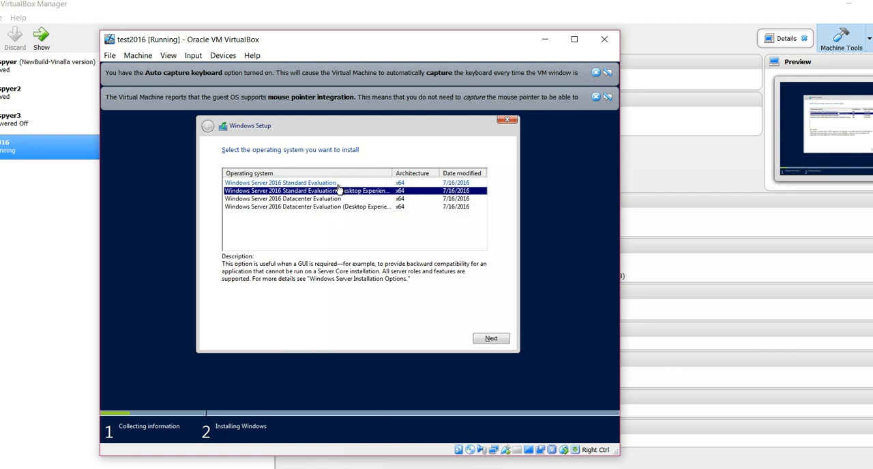
left_click(496, 339)
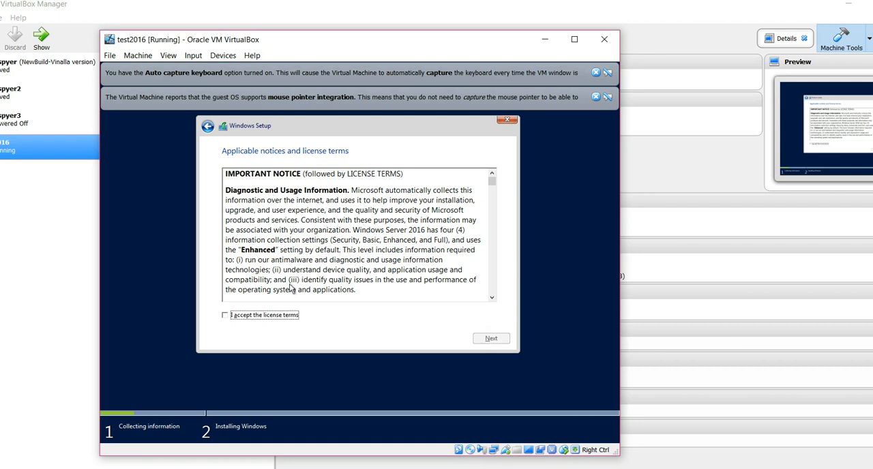
Accept the license terms and choose the Custom: Install Windows only (advanced) installation type
left_click(280, 323)
left_click(502, 343)
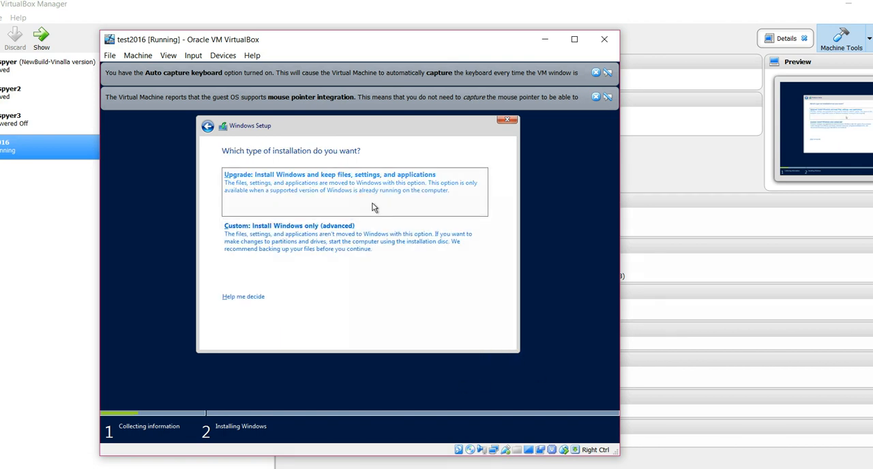
left_click(384, 239)
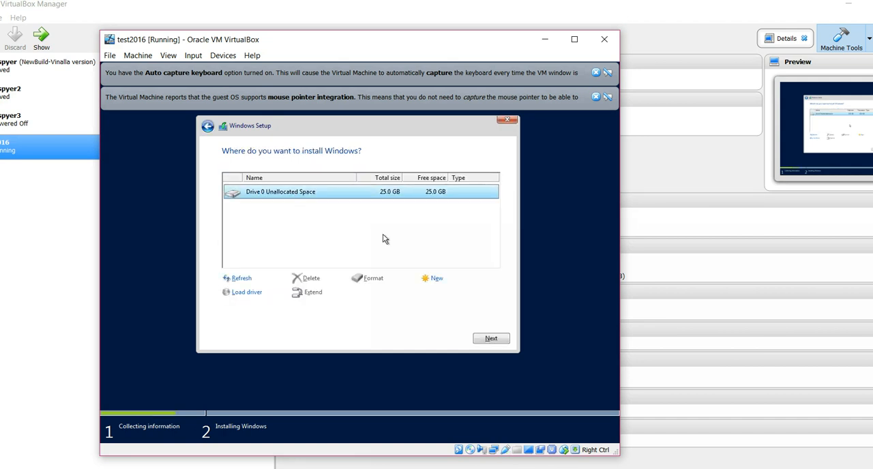
Create a new partition from the Drive 0 unallocated space, allowing Windows to add its partitions for system files
left_click(374, 194)
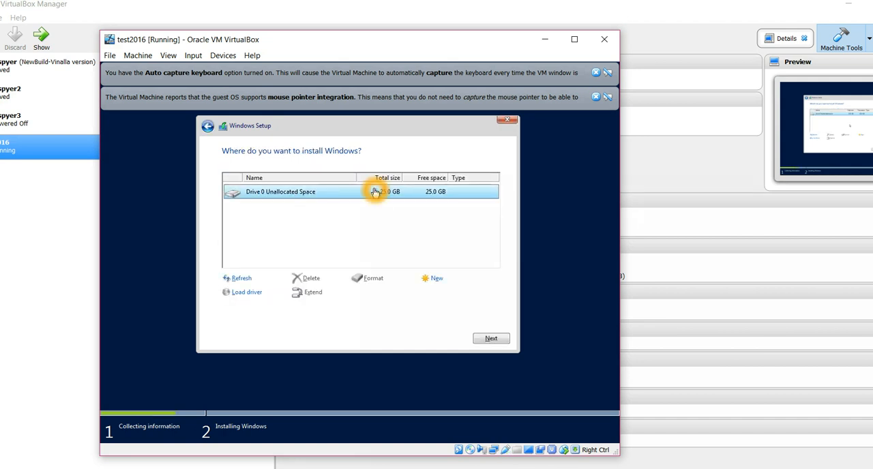
left_click(437, 283)
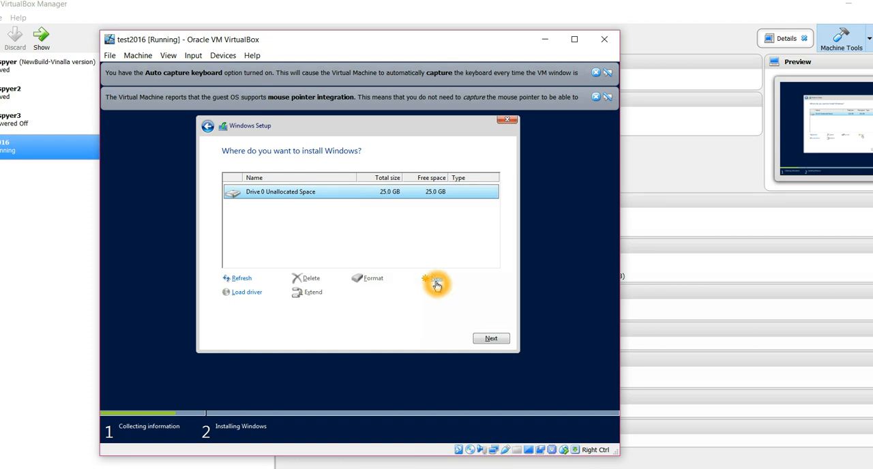
left_click(455, 293)
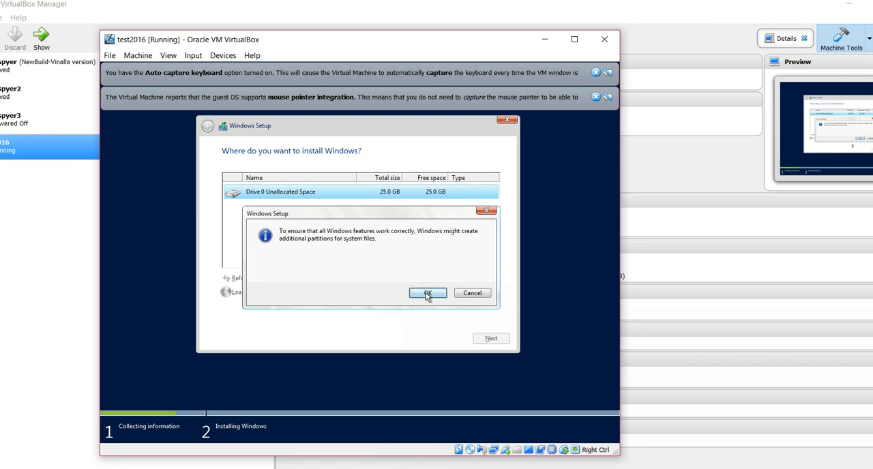
left_click(427, 293)
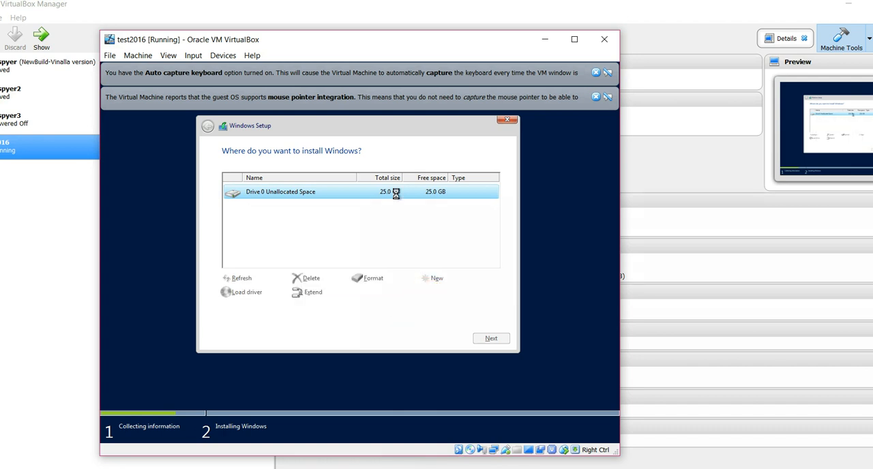
left_click(414, 216)
left_click(413, 195)
left_click(417, 197)
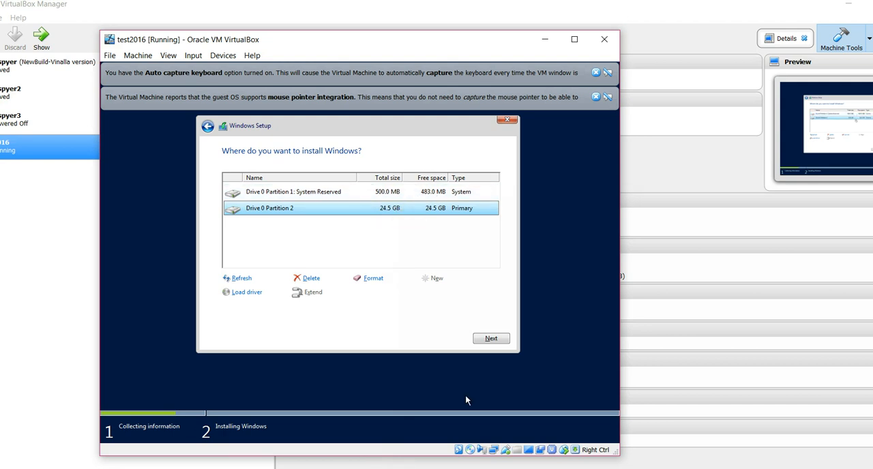
Start installing Windows on the primary partition, Drive 0 Partition 2
left_click(426, 336)
left_click(499, 337)
left_click(491, 340)
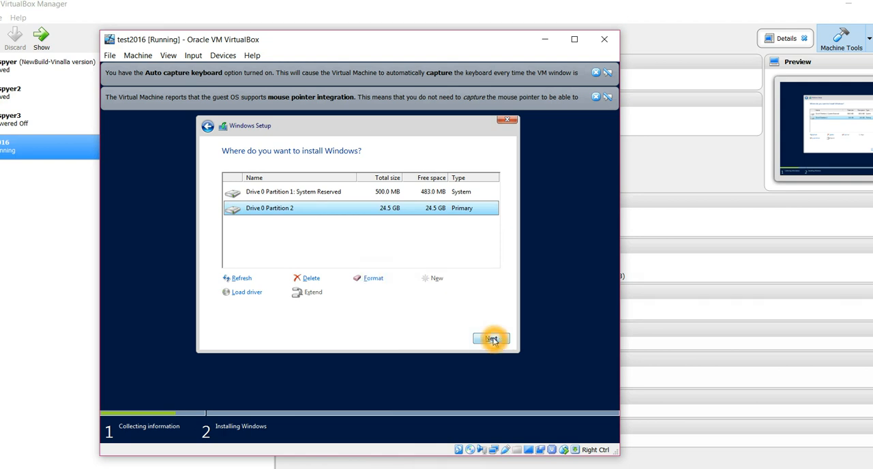
left_click(494, 341)
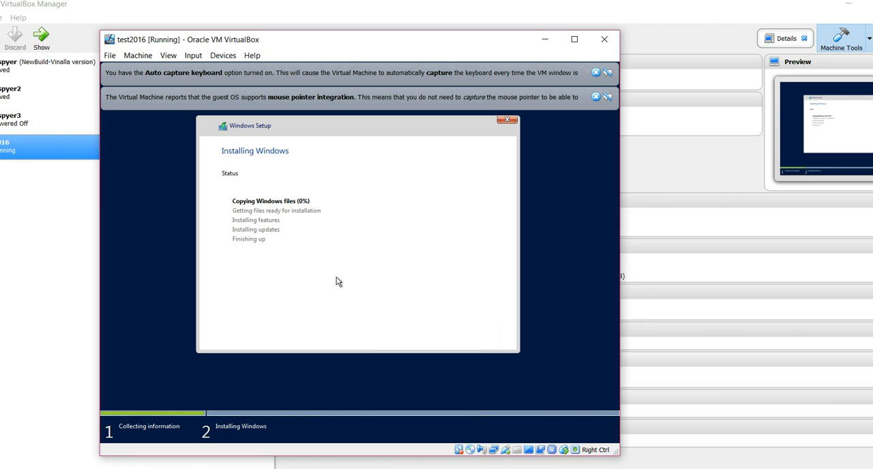
left_click(440, 299)
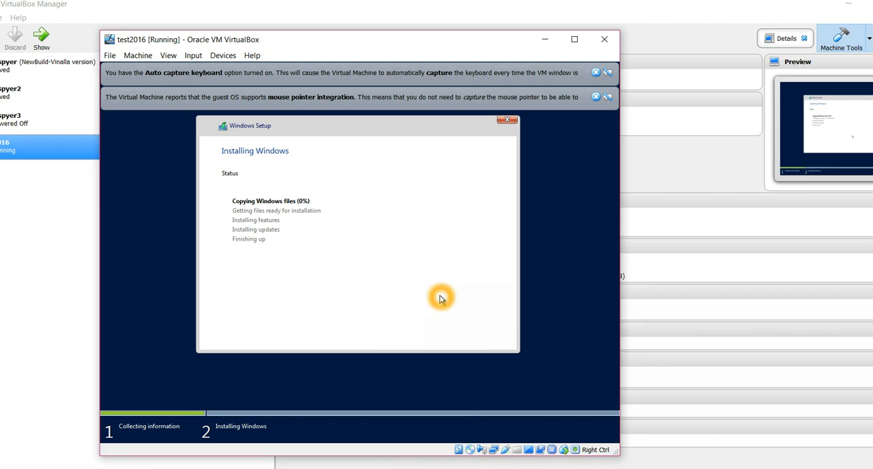
left_click(690, 384)
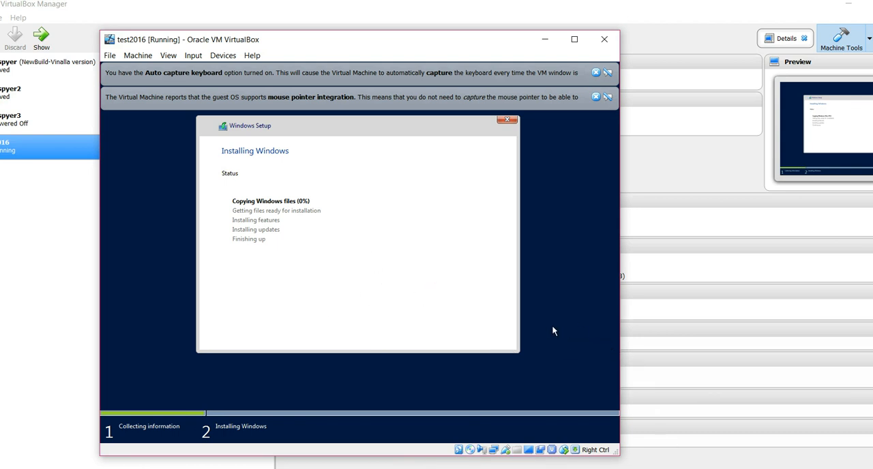
left_click(585, 350)
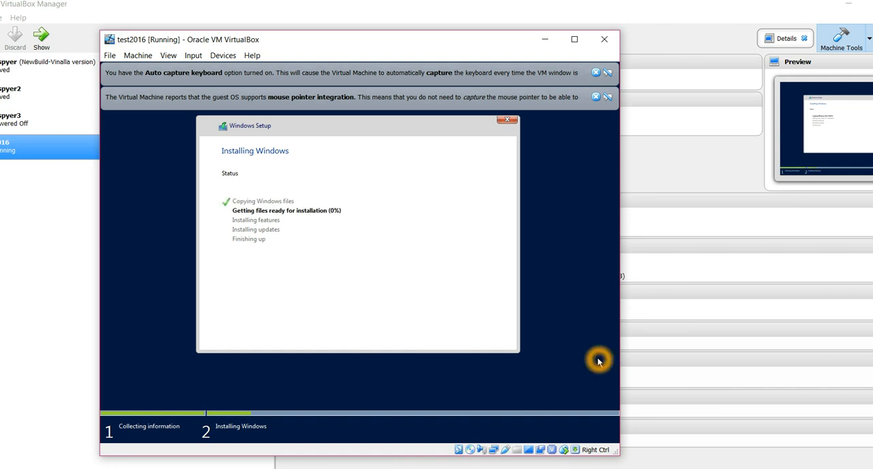